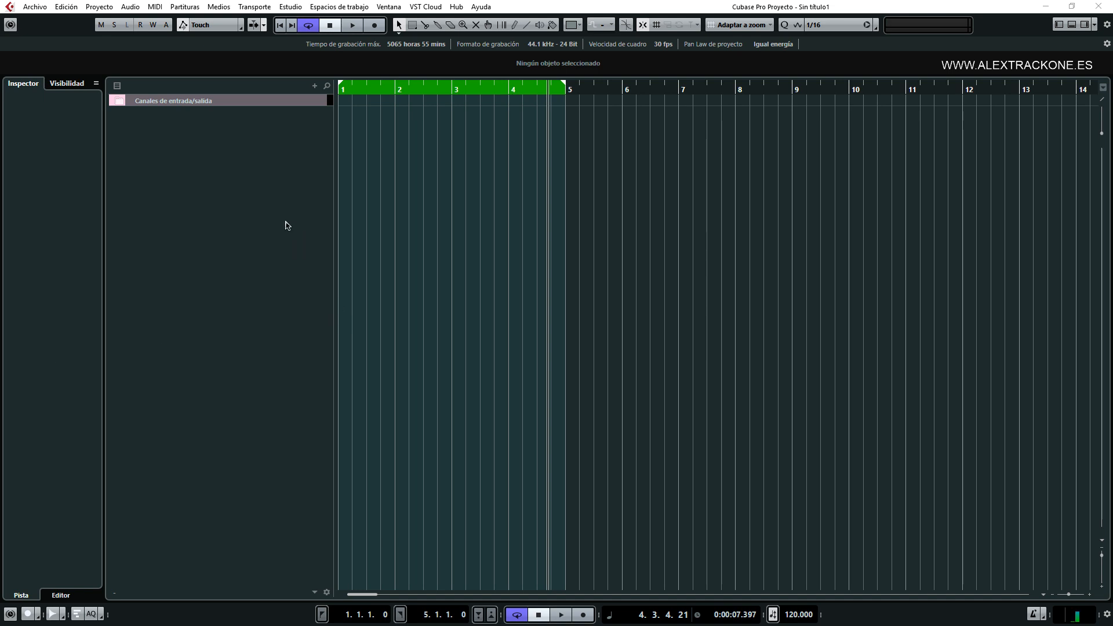
Step: Add one stereo audio track routed to Stereo Out
{"action": "right_click", "coordinate": [207, 144]}
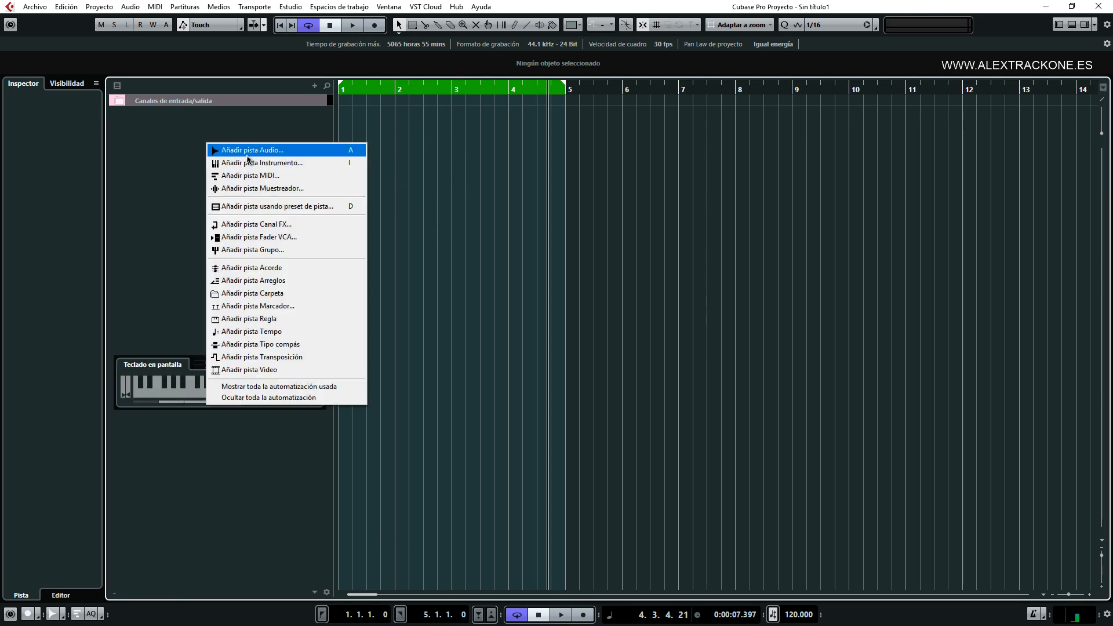
{"action": "left_click", "coordinate": [247, 150]}
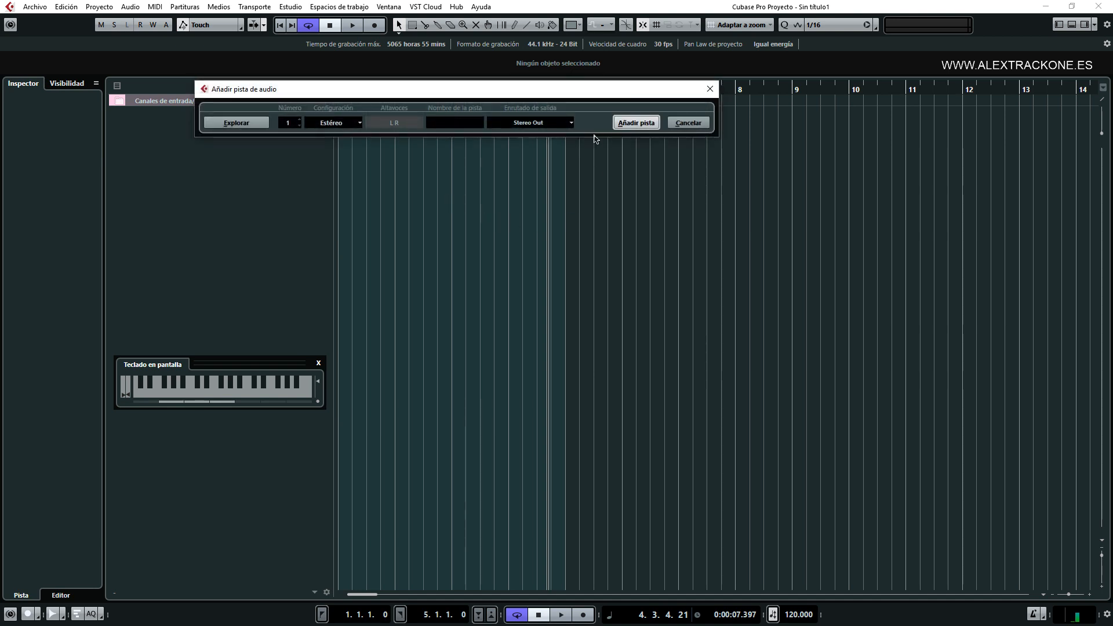
{"action": "left_click", "coordinate": [634, 123]}
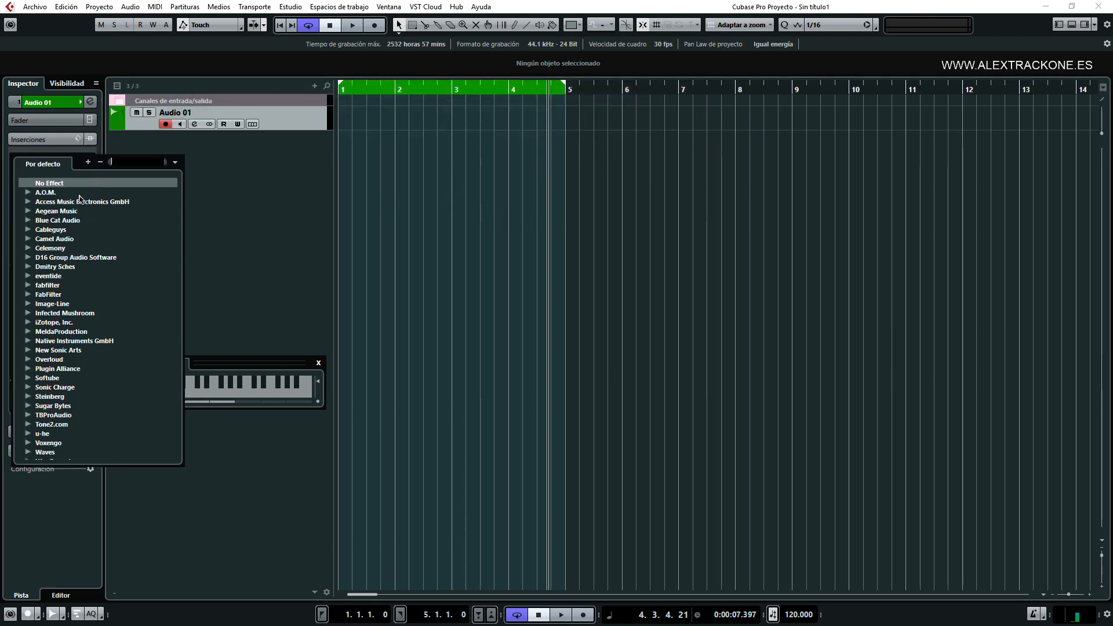
Step: Examine the FabFilter plug-ins offered for the track's first insert slot, including the EQ category, and close the list without choosing one
{"action": "left_click", "coordinate": [87, 162]}
{"action": "left_click", "coordinate": [29, 284]}
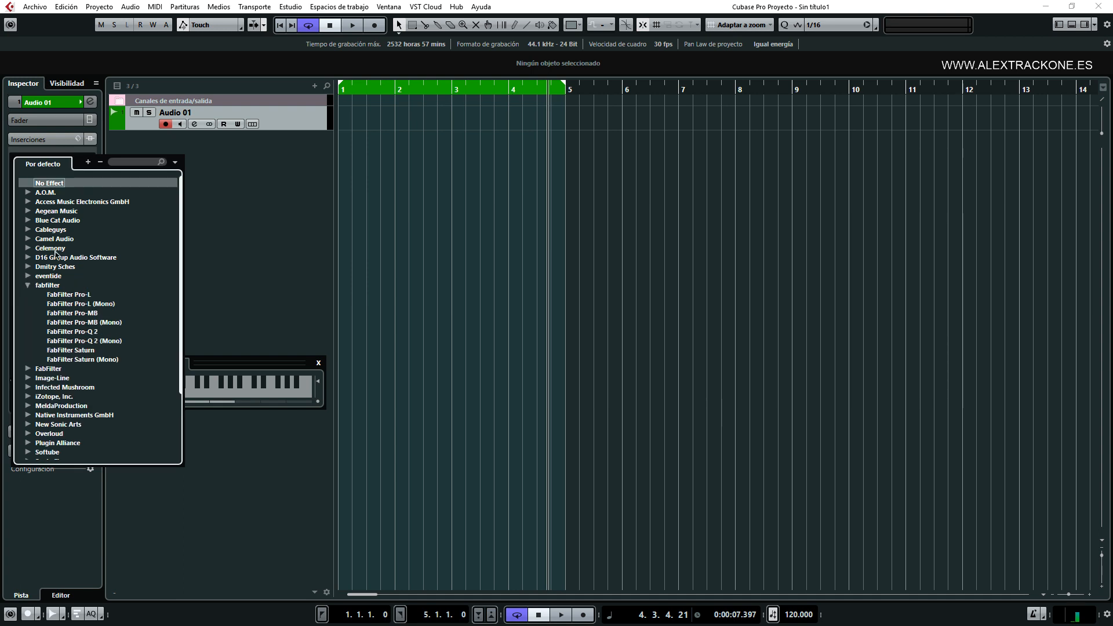
{"action": "left_click", "coordinate": [28, 369]}
{"action": "left_click", "coordinate": [40, 398]}
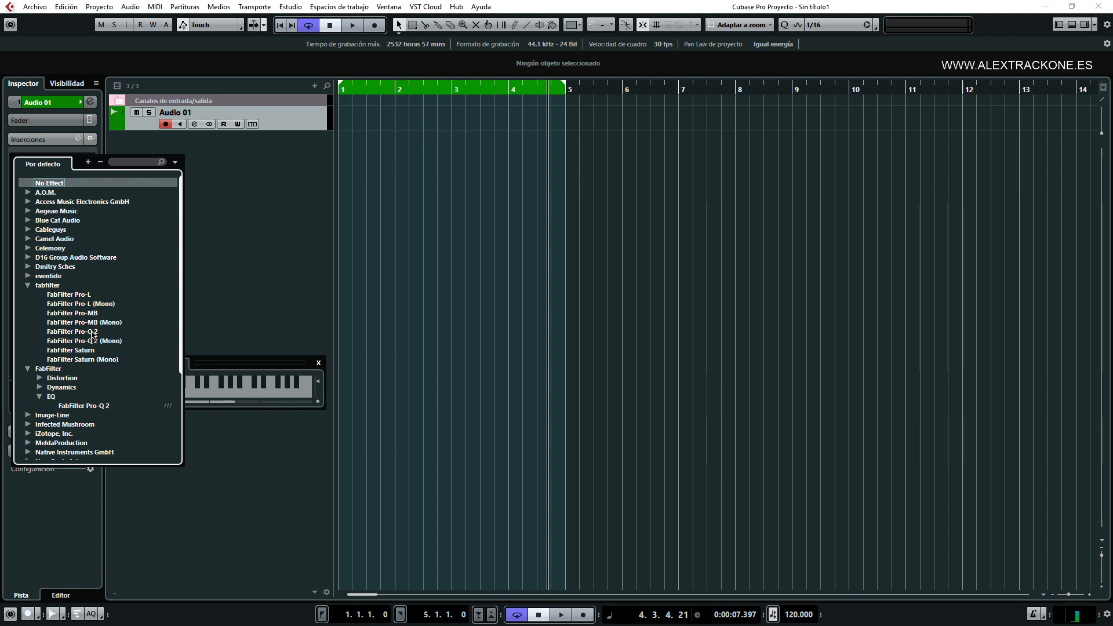
{"action": "left_click", "coordinate": [364, 117]}
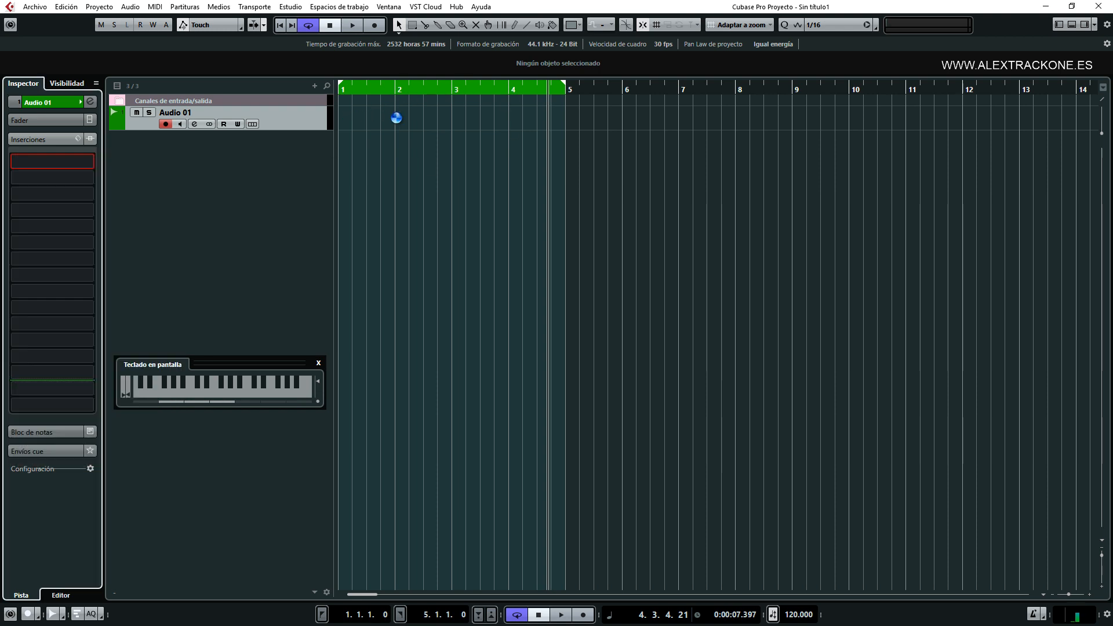
{"action": "left_click_drag", "start_coordinate": [352, 113], "coordinate": [891, 139]}
{"action": "left_click_drag", "start_coordinate": [589, 111], "coordinate": [891, 134]}
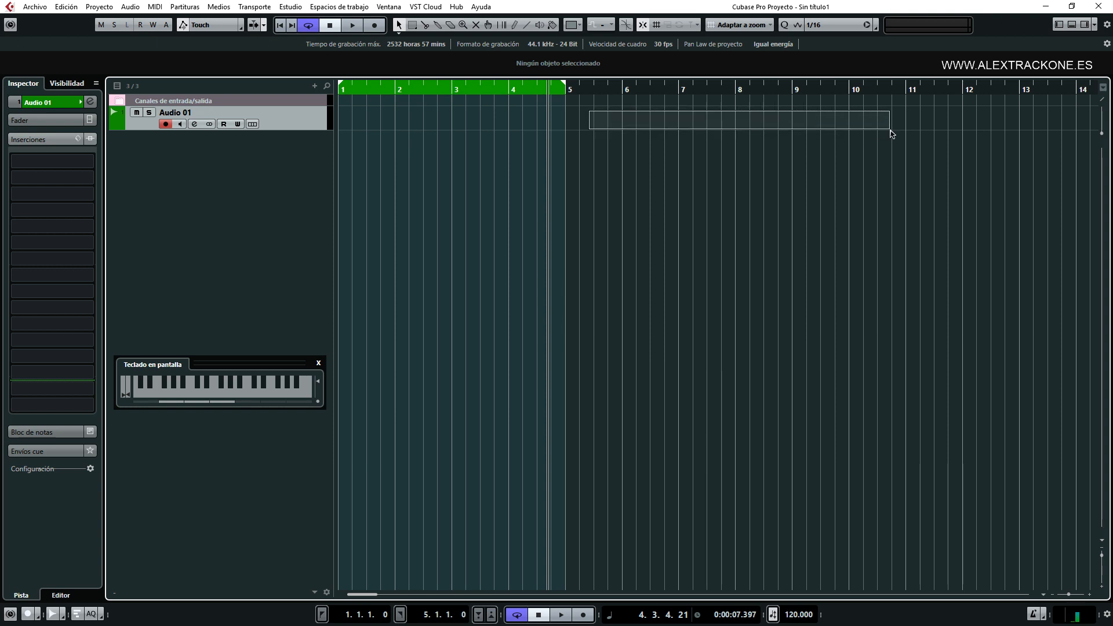
{"action": "left_click_drag", "start_coordinate": [891, 133], "coordinate": [887, 132]}
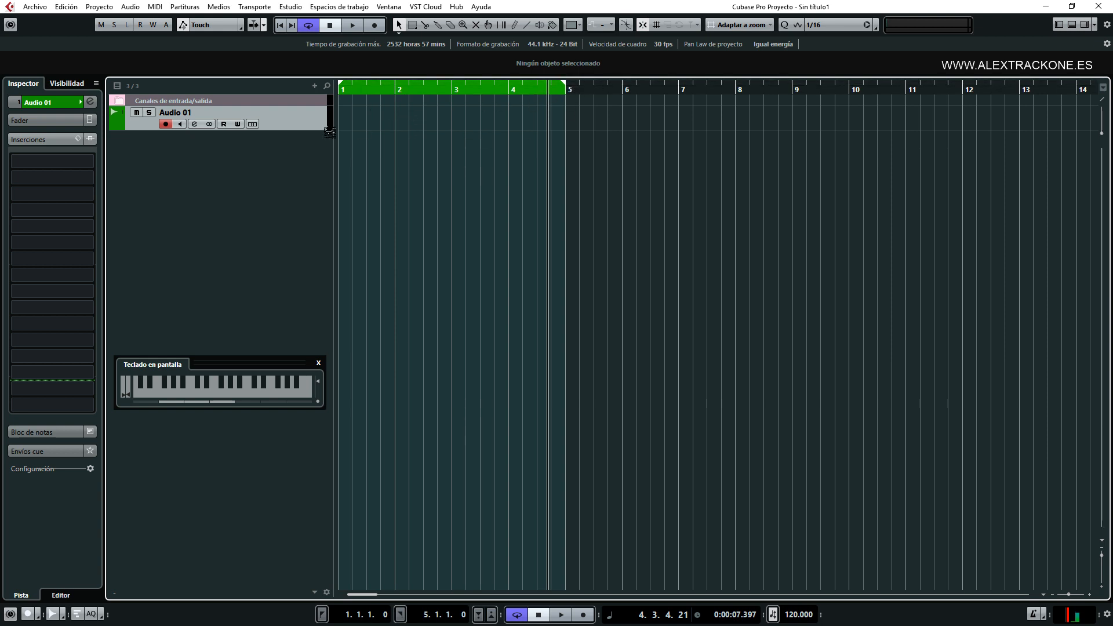
Step: Load iZotope Alloy 2 in the audio track's first insert slot and enable multi-band mode in its Transient module
{"action": "left_click", "coordinate": [89, 162]}
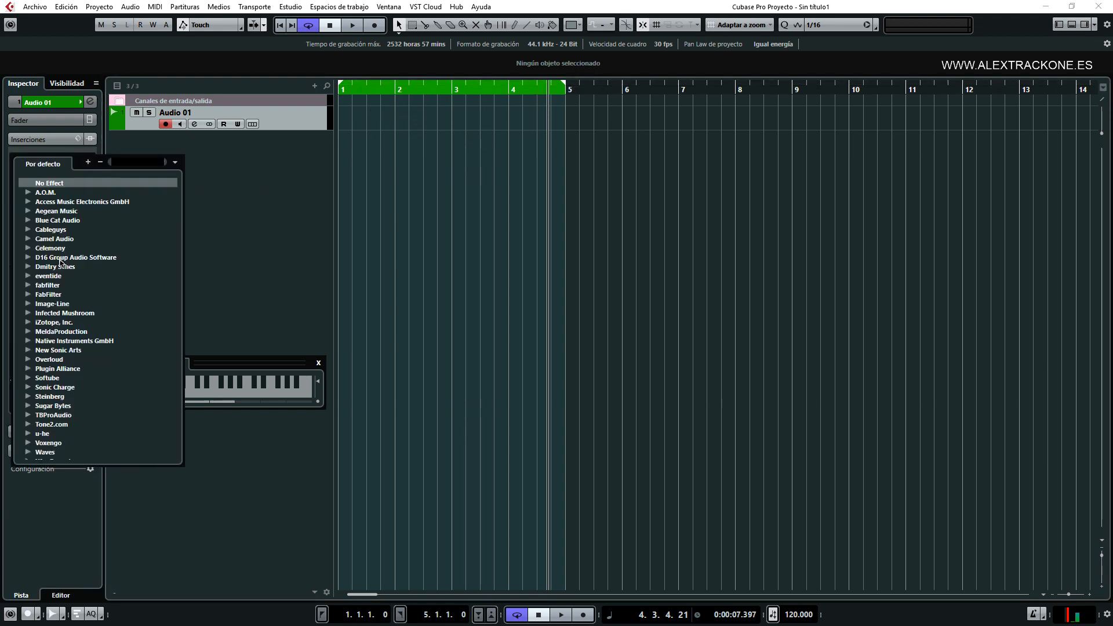
{"action": "type", "text": "alloy"}
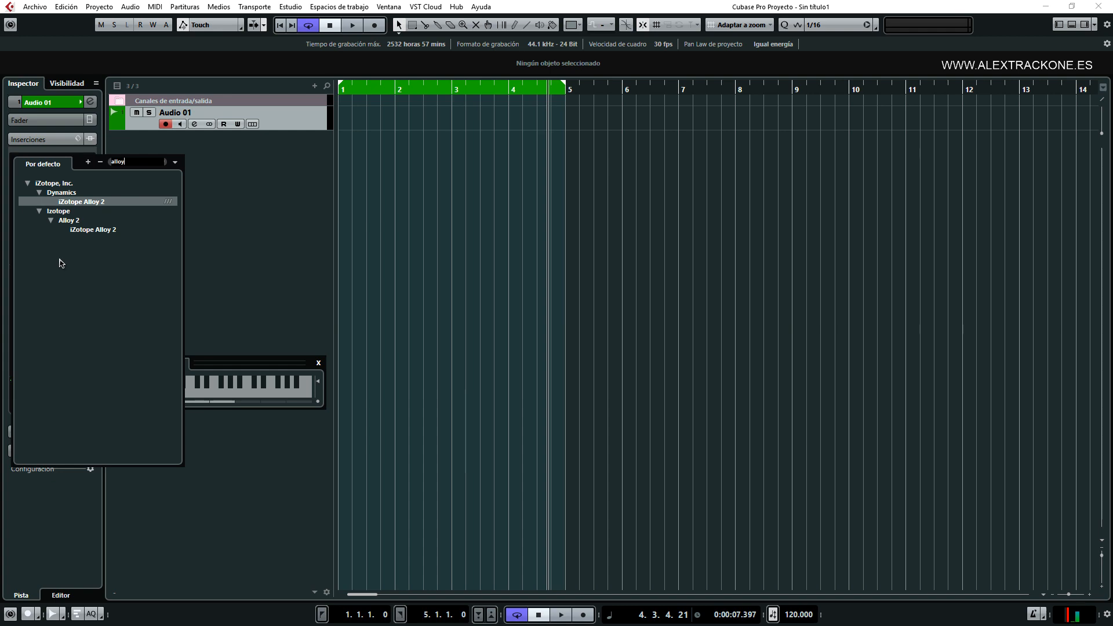
{"action": "left_click", "coordinate": [116, 203]}
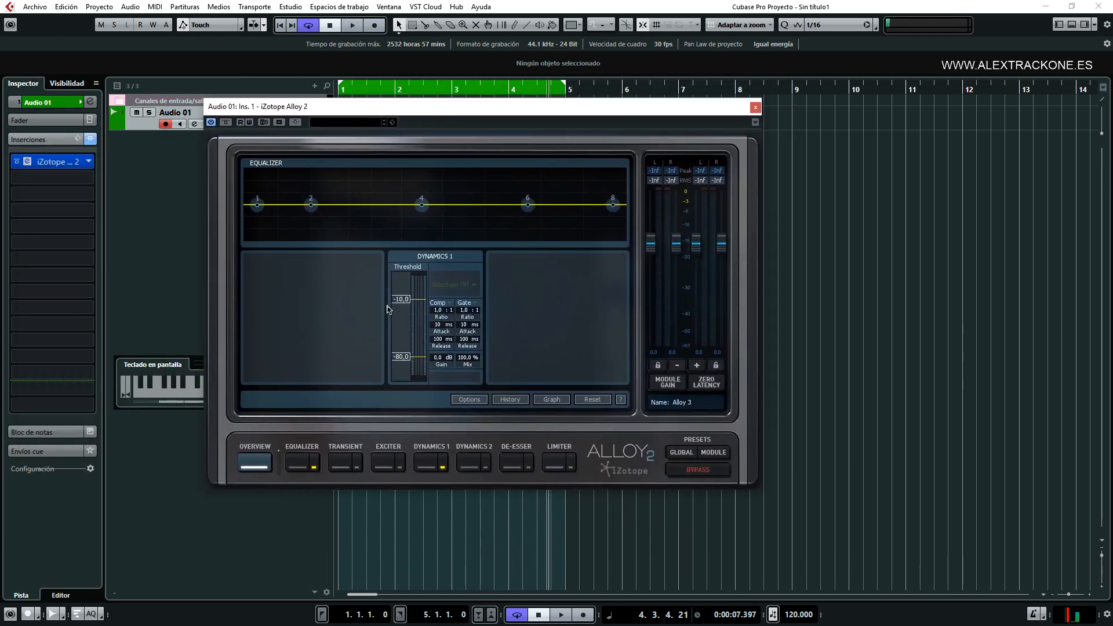
{"action": "left_click", "coordinate": [343, 464]}
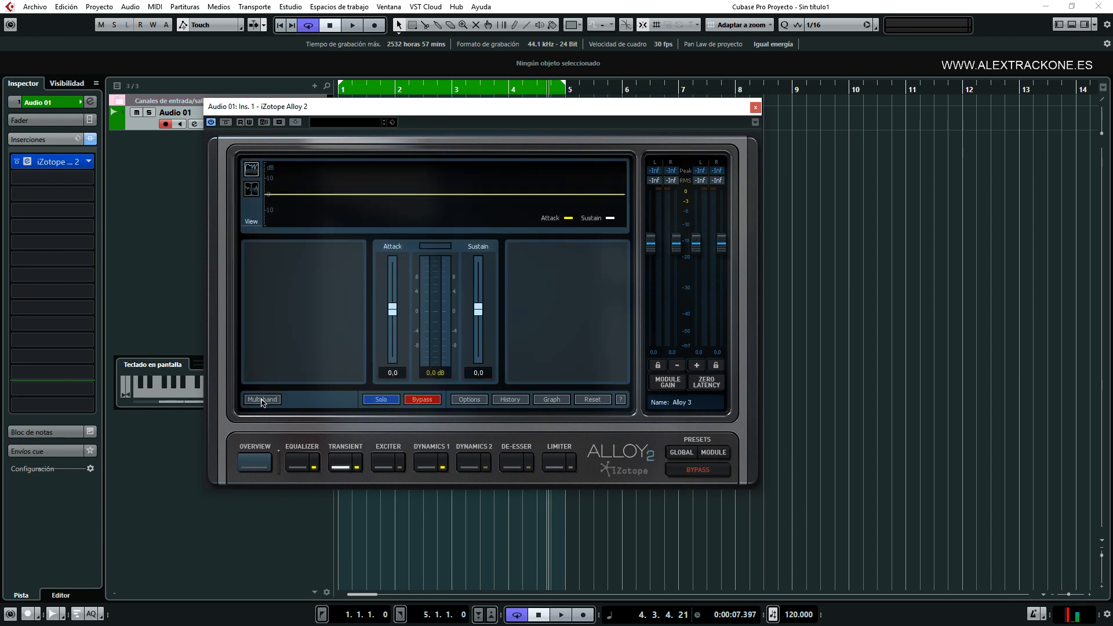
{"action": "left_click", "coordinate": [263, 400]}
Step: Set the Transient module's high band to attack 11.0 and sustain -9.1, and its mid band to attack 8.9 and sustain -9.3
{"action": "left_click_drag", "start_coordinate": [533, 316], "coordinate": [533, 278]}
{"action": "left_click_drag", "start_coordinate": [611, 311], "coordinate": [610, 337]}
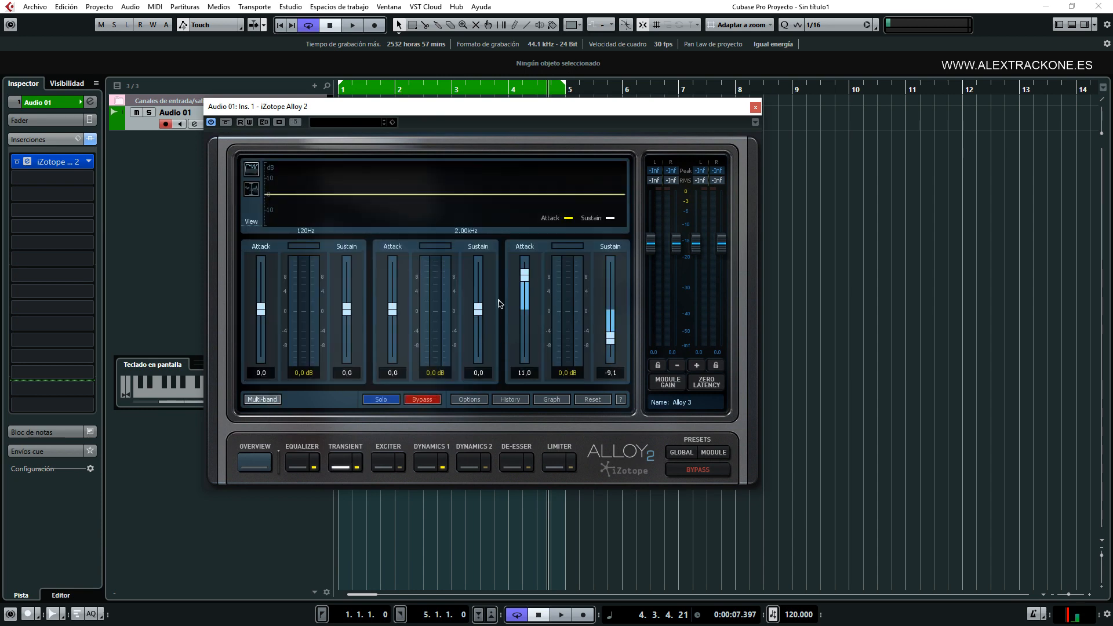
{"action": "left_click_drag", "start_coordinate": [394, 313], "coordinate": [394, 286]}
{"action": "left_click_drag", "start_coordinate": [478, 309], "coordinate": [477, 343]}
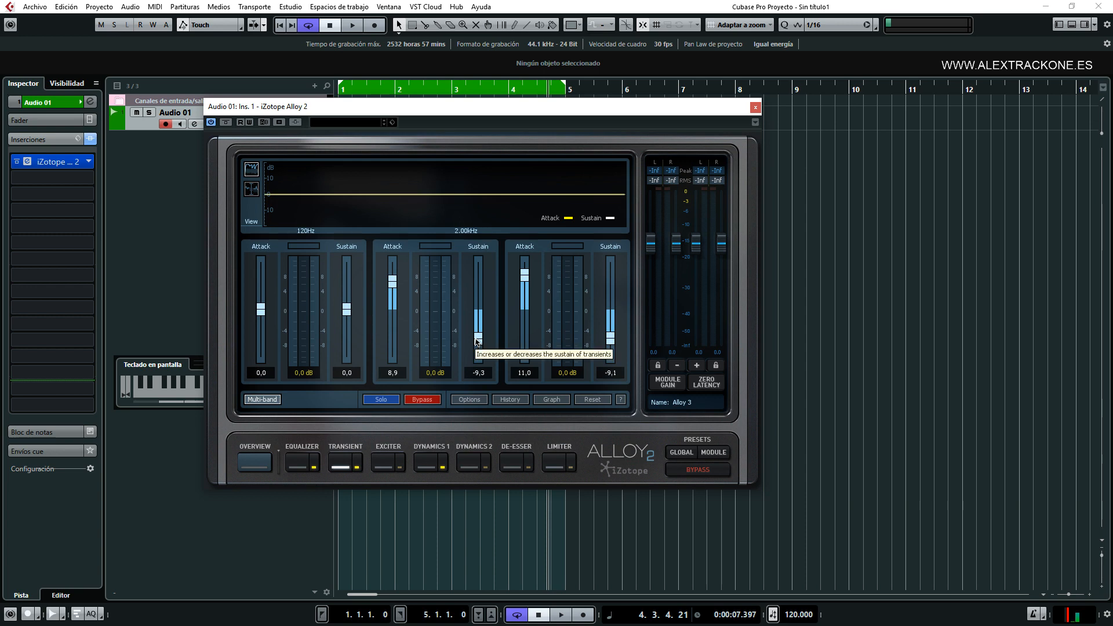
{"action": "left_click_drag", "start_coordinate": [406, 106], "coordinate": [475, 126]}
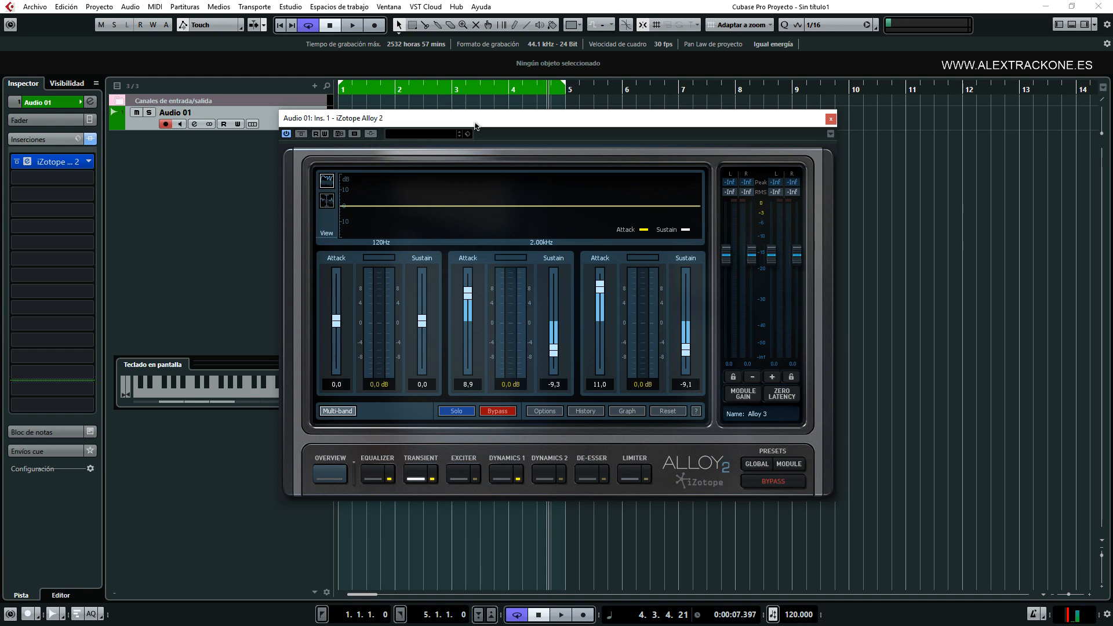
{"action": "mouse_move", "coordinate": [475, 126]}
{"action": "left_mouse_down"}
{"action": "mouse_move", "coordinate": [461, 139]}
{"action": "mouse_move", "coordinate": [492, 138]}
{"action": "left_mouse_up"}
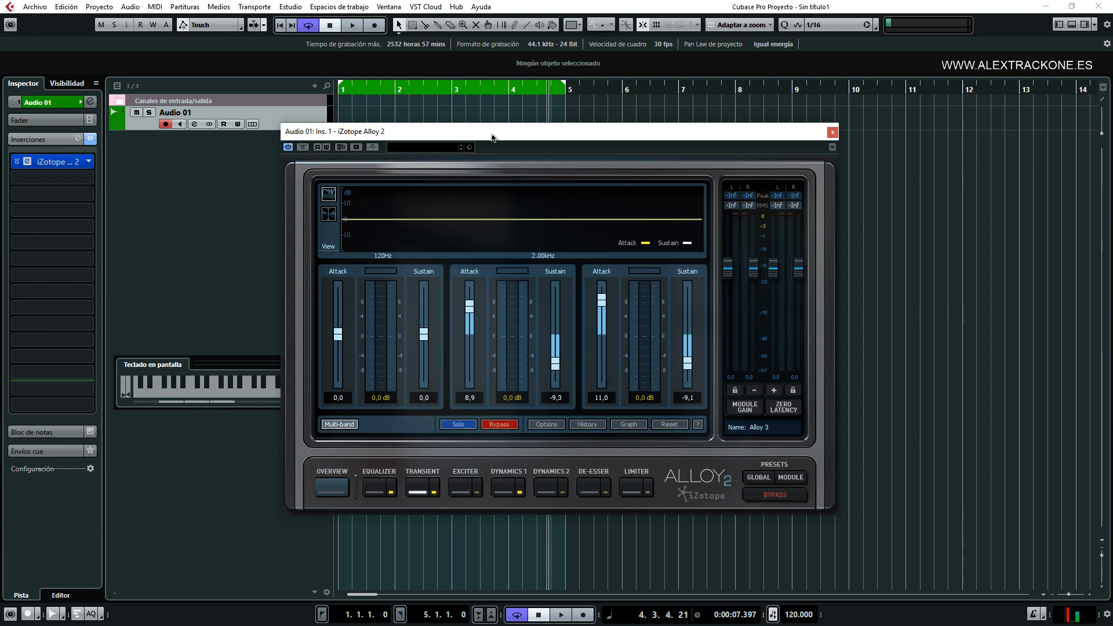
{"action": "left_click_drag", "start_coordinate": [423, 135], "coordinate": [446, 132]}
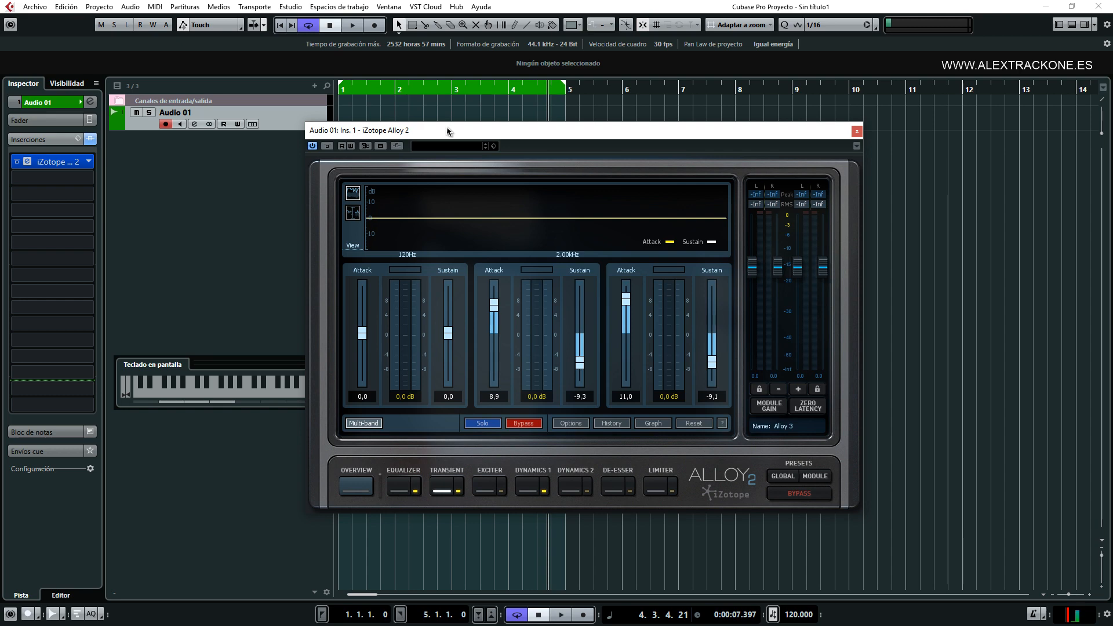
{"action": "left_click_drag", "start_coordinate": [410, 130], "coordinate": [457, 150]}
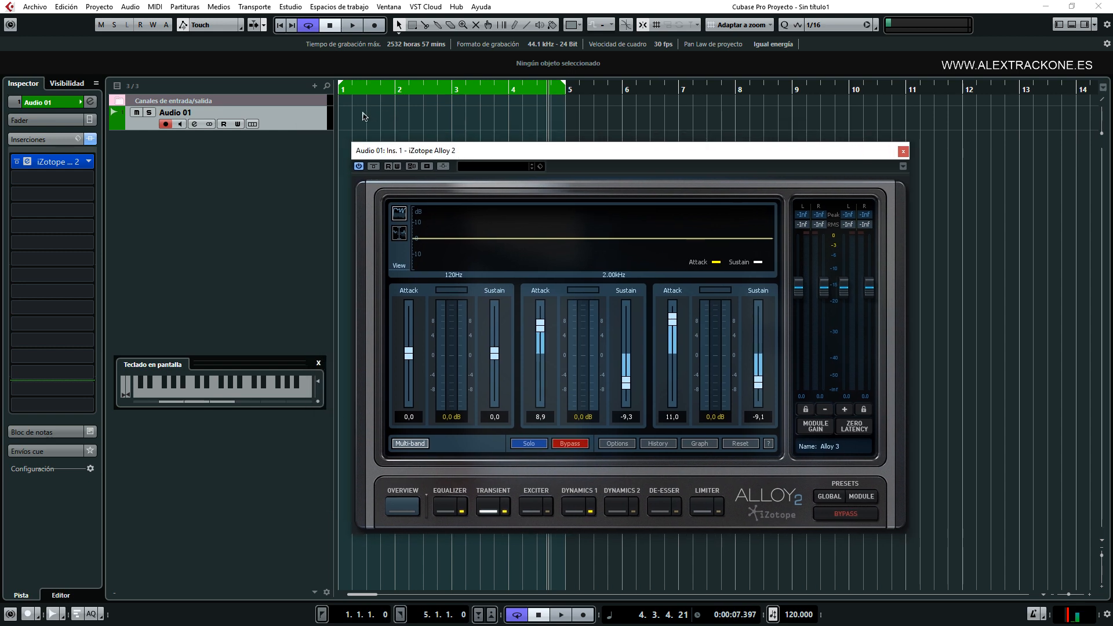
{"action": "left_click_drag", "start_coordinate": [351, 114], "coordinate": [568, 123]}
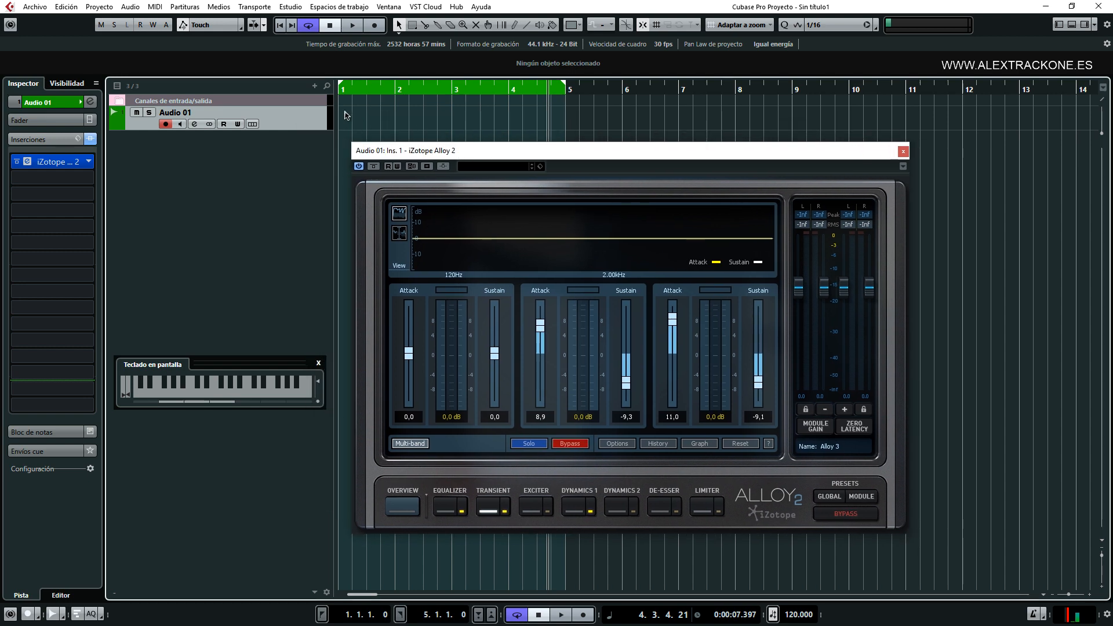
{"action": "mouse_move", "coordinate": [489, 147]}
{"action": "left_mouse_down"}
{"action": "mouse_move", "coordinate": [540, 151]}
{"action": "mouse_move", "coordinate": [497, 144]}
{"action": "left_mouse_up"}
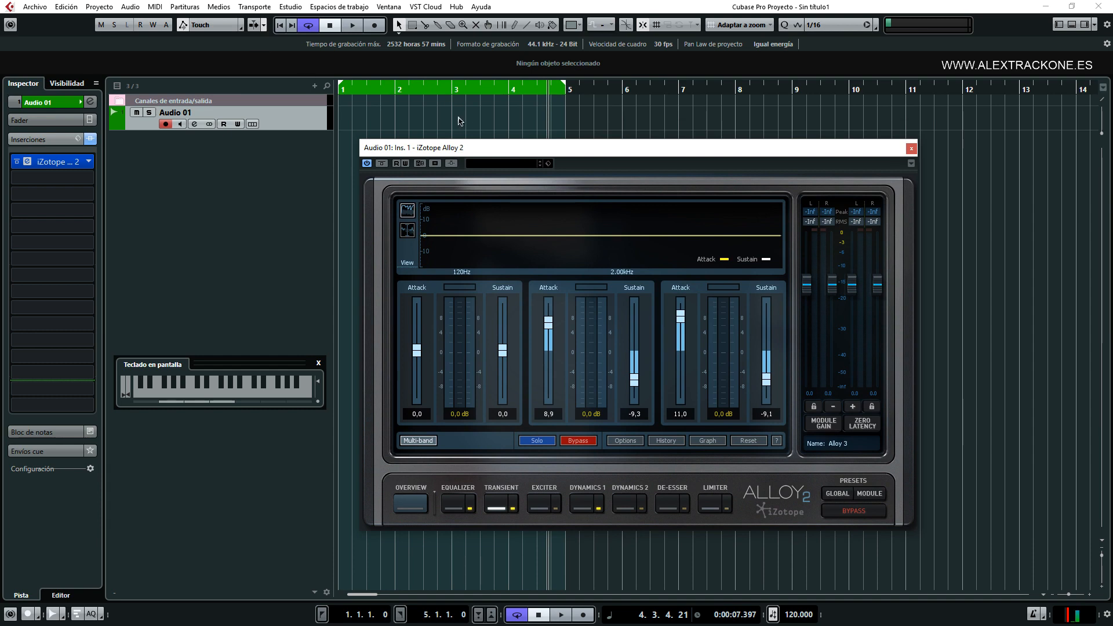
{"action": "left_click_drag", "start_coordinate": [477, 149], "coordinate": [453, 137]}
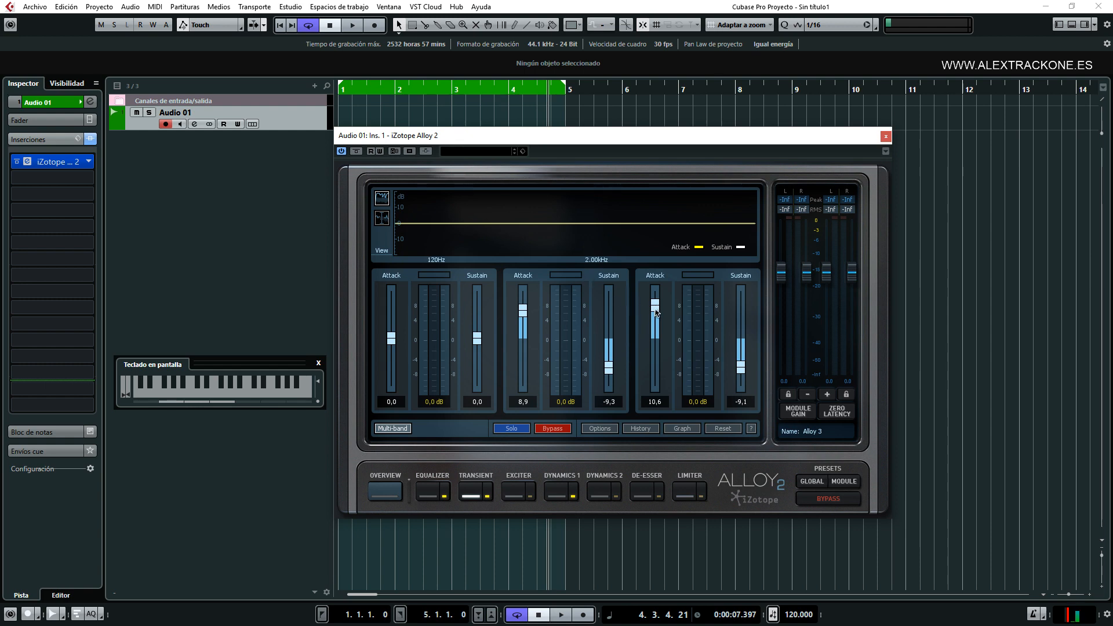
Step: Set the attack of the Transient module's high band to 11.3
{"action": "mouse_move", "coordinate": [654, 308]}
{"action": "left_mouse_down"}
{"action": "mouse_move", "coordinate": [658, 296]}
{"action": "mouse_move", "coordinate": [670, 382]}
{"action": "mouse_move", "coordinate": [660, 301]}
{"action": "left_mouse_up"}
{"action": "left_click_drag", "start_coordinate": [539, 140], "coordinate": [572, 136]}
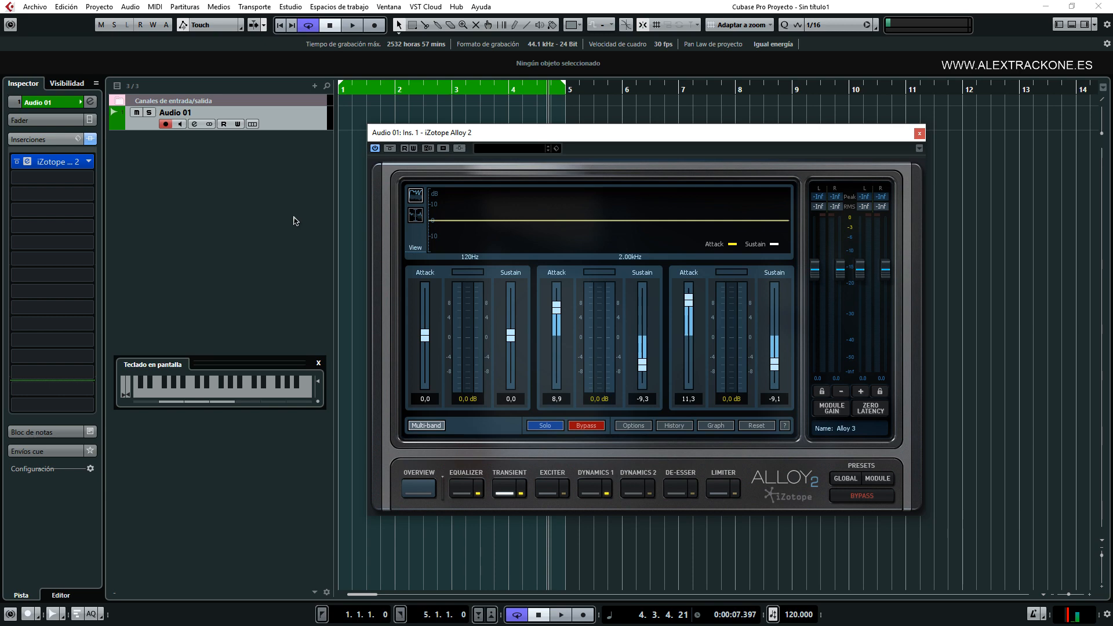
{"action": "left_click_drag", "start_coordinate": [525, 133], "coordinate": [489, 131]}
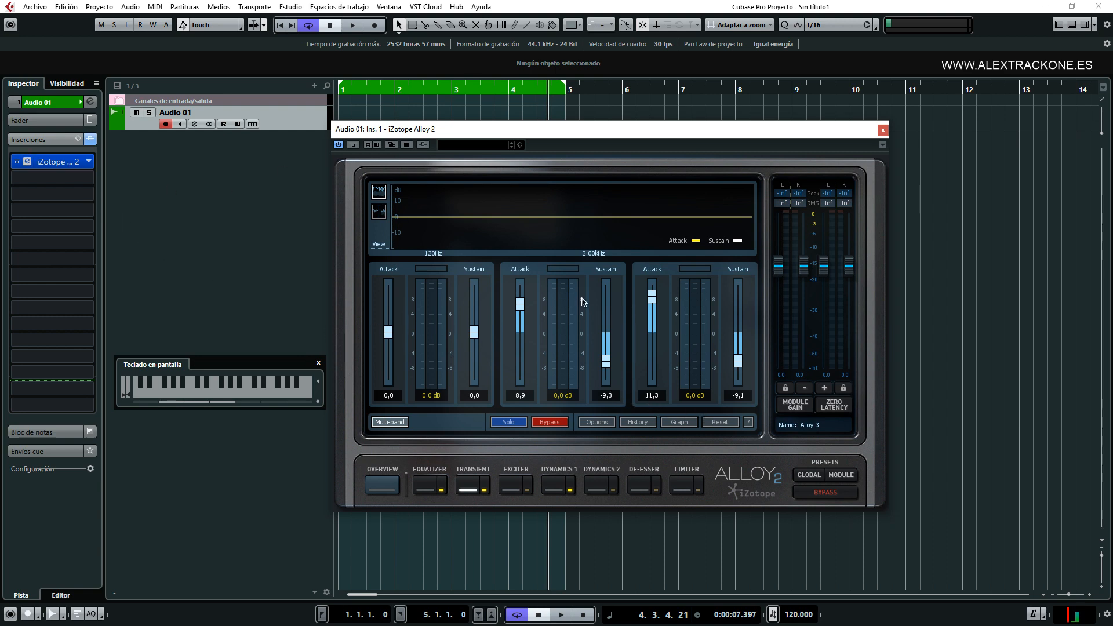
Step: Reset the Transient module and lower the high band's attack to -3.2
{"action": "left_click", "coordinate": [720, 422]}
{"action": "mouse_move", "coordinate": [653, 334]}
{"action": "left_mouse_down"}
{"action": "mouse_move", "coordinate": [652, 312]}
{"action": "mouse_move", "coordinate": [658, 348]}
{"action": "left_mouse_up"}
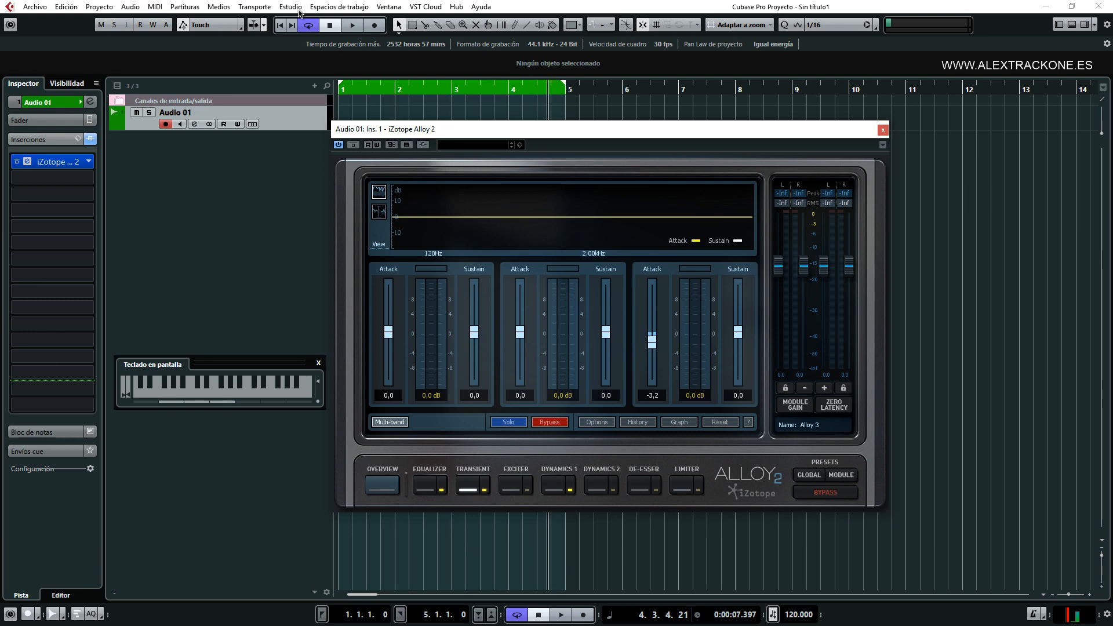
Step: Review the VST audio system and ASIO Fireface pages in the studio setup and open the Fireface driver's control panel
{"action": "left_click", "coordinate": [339, 8]}
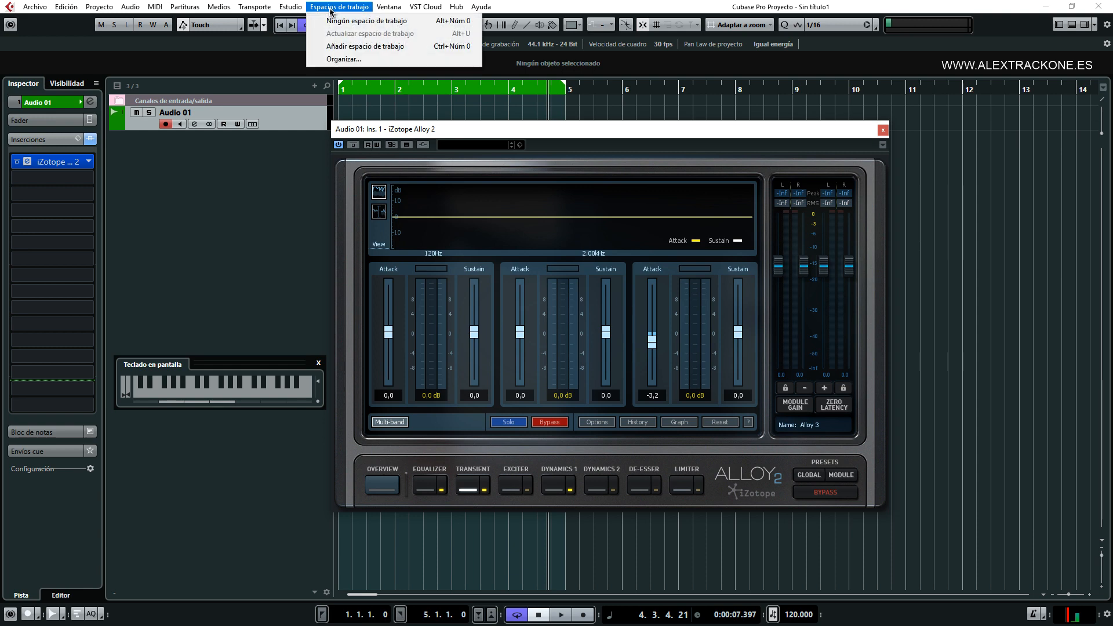
{"action": "mouse_move", "coordinate": [290, 7]}
{"action": "left_click", "coordinate": [342, 211]}
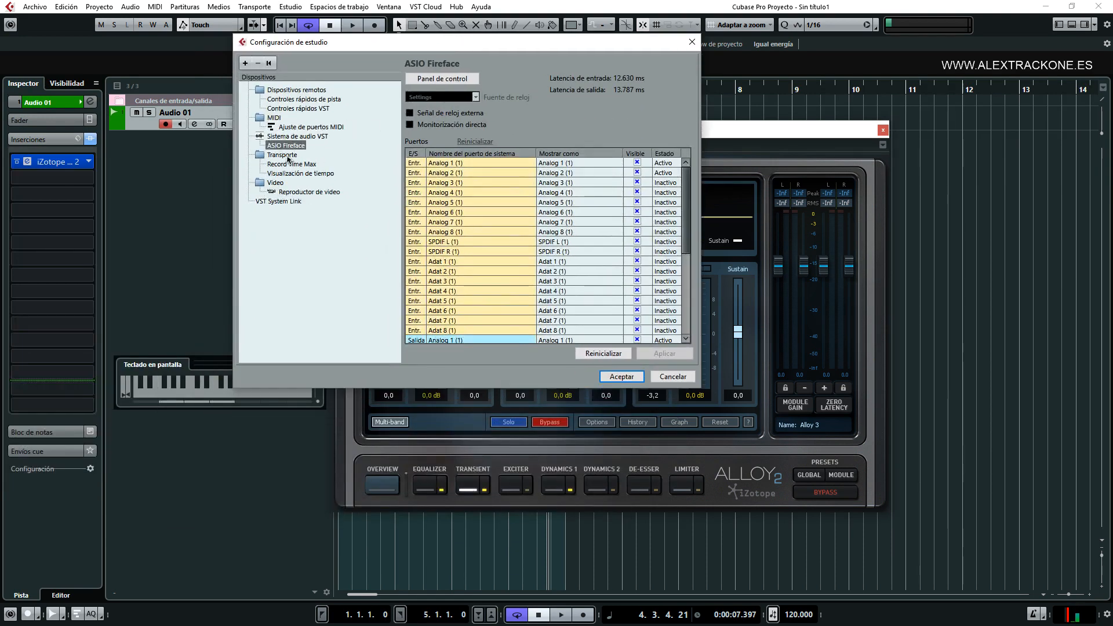
{"action": "left_click", "coordinate": [305, 137]}
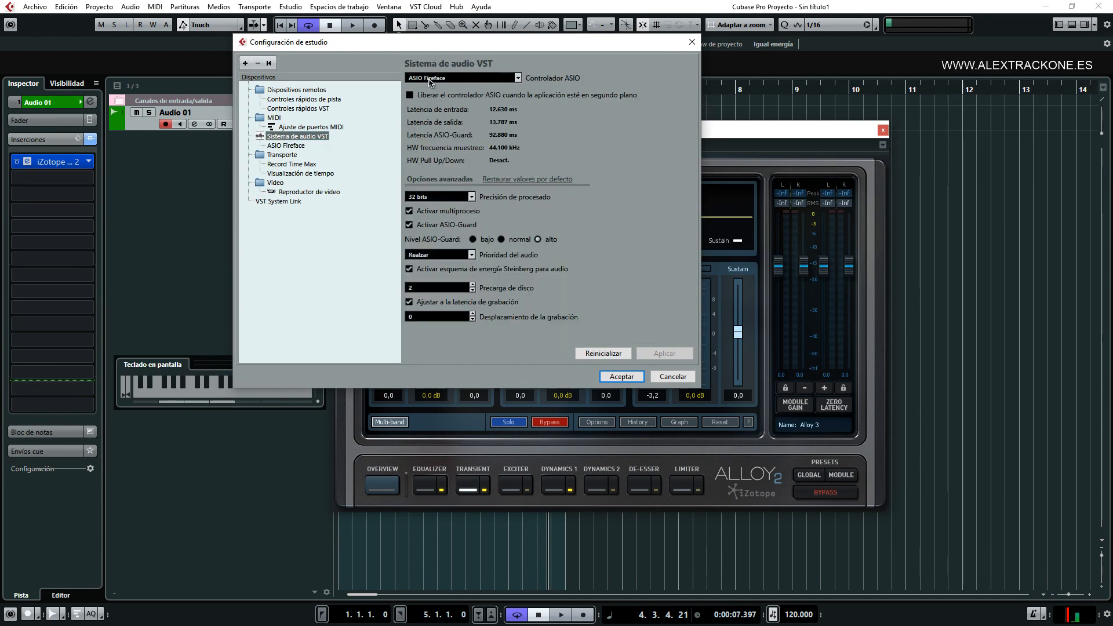
{"action": "left_click", "coordinate": [286, 146]}
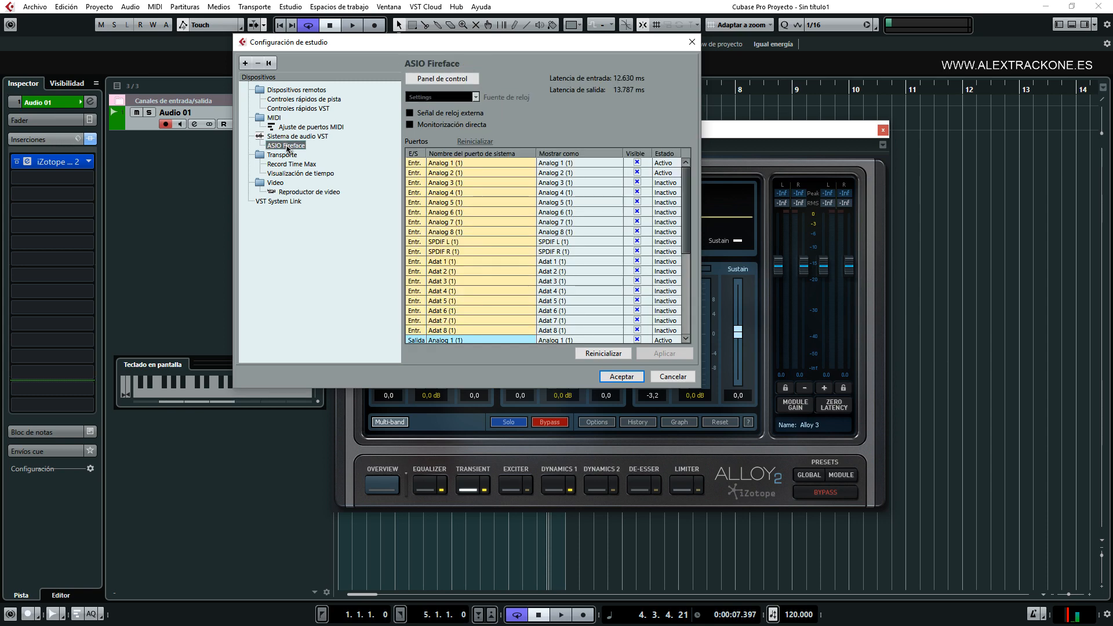
{"action": "left_click", "coordinate": [443, 79]}
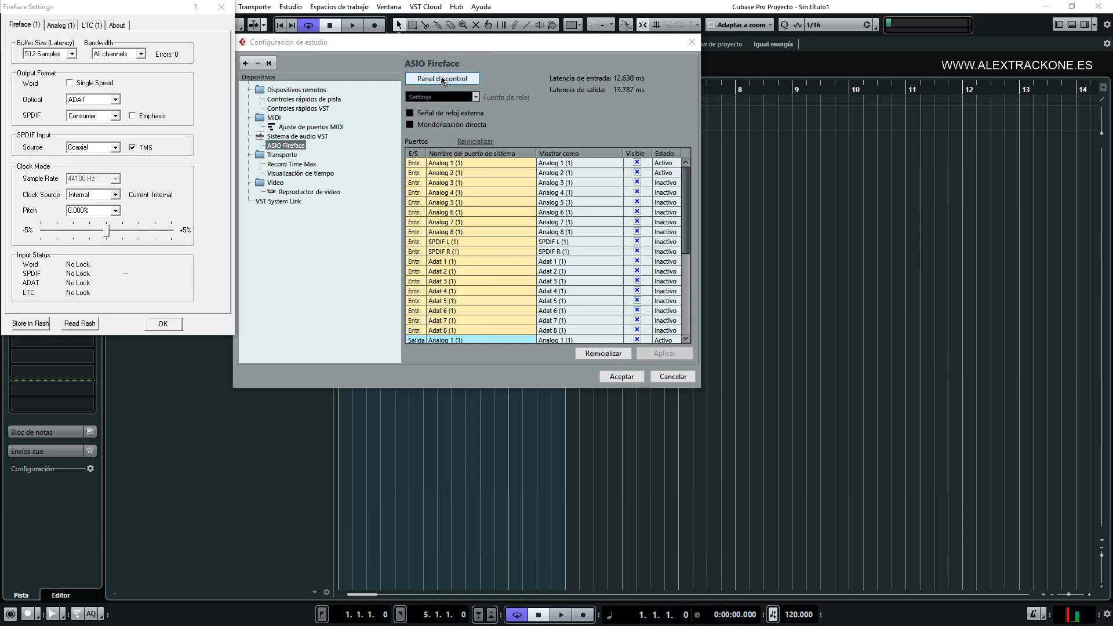
{"action": "left_click_drag", "start_coordinate": [410, 145], "coordinate": [381, 124]}
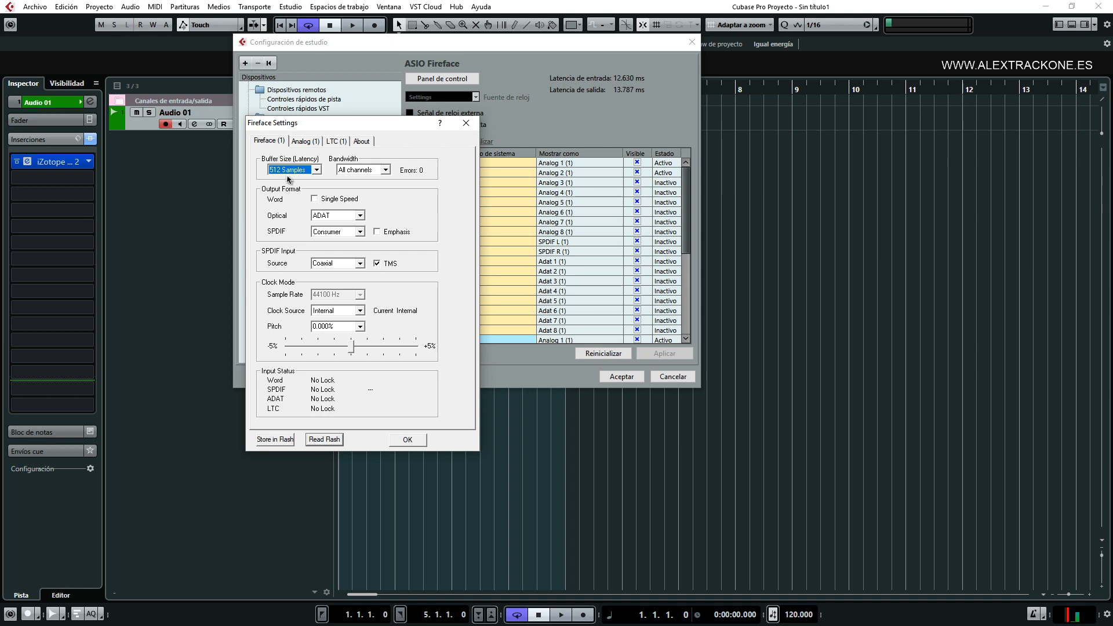
Step: Examine the buffer size options in the Fireface settings and close the driver panel and studio setup without changing anything
{"action": "left_click", "coordinate": [287, 171]}
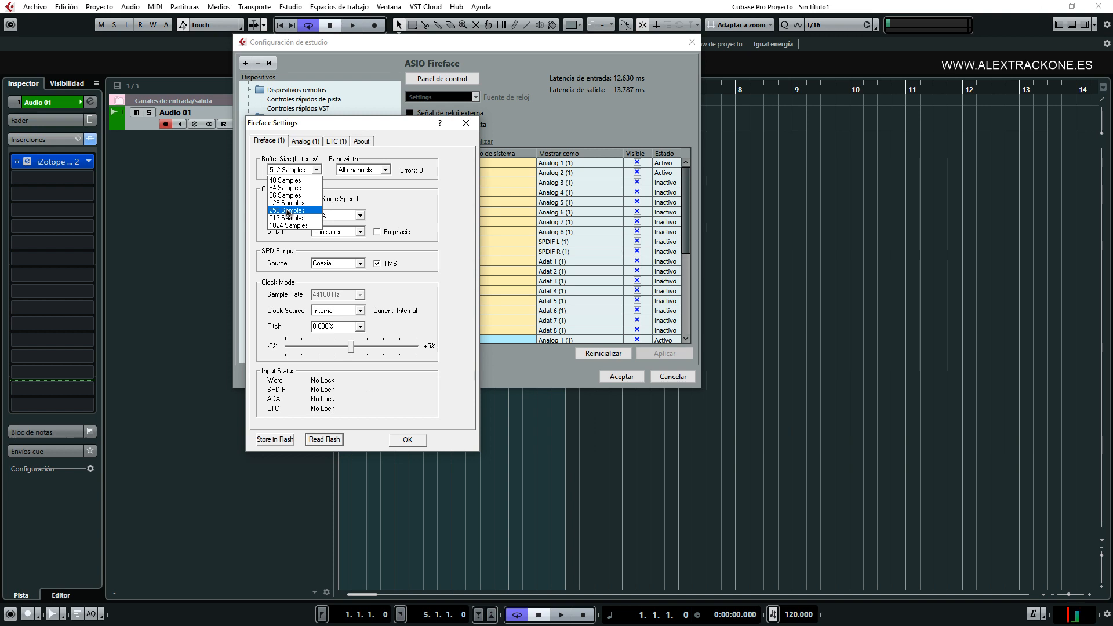
{"action": "left_click", "coordinate": [254, 211]}
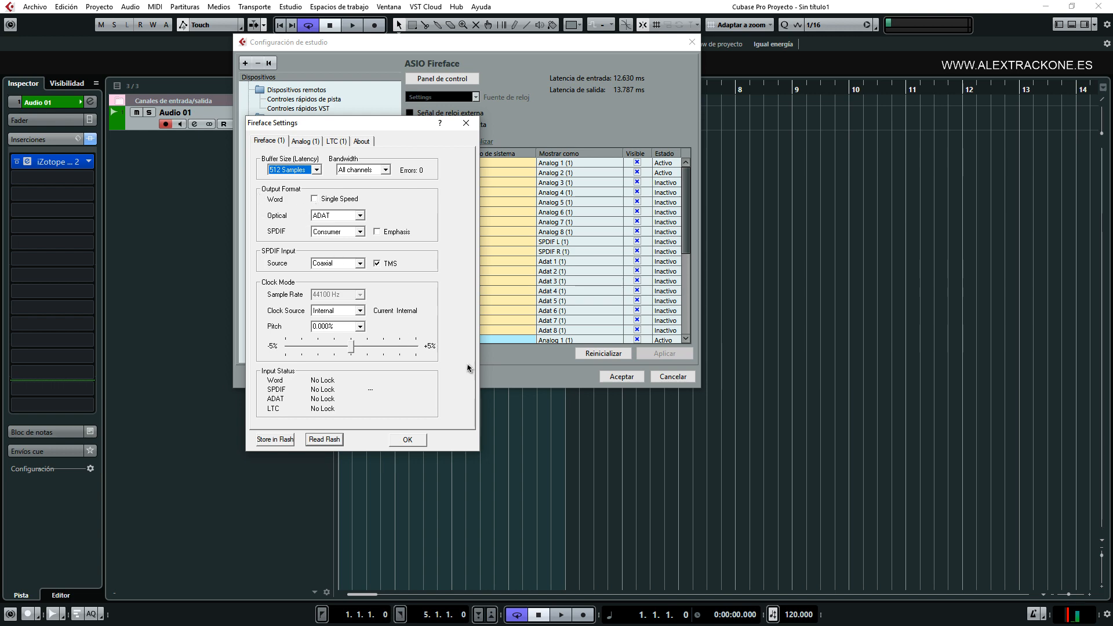
{"action": "left_click", "coordinate": [466, 126]}
{"action": "left_click_drag", "start_coordinate": [429, 44], "coordinate": [406, 71]}
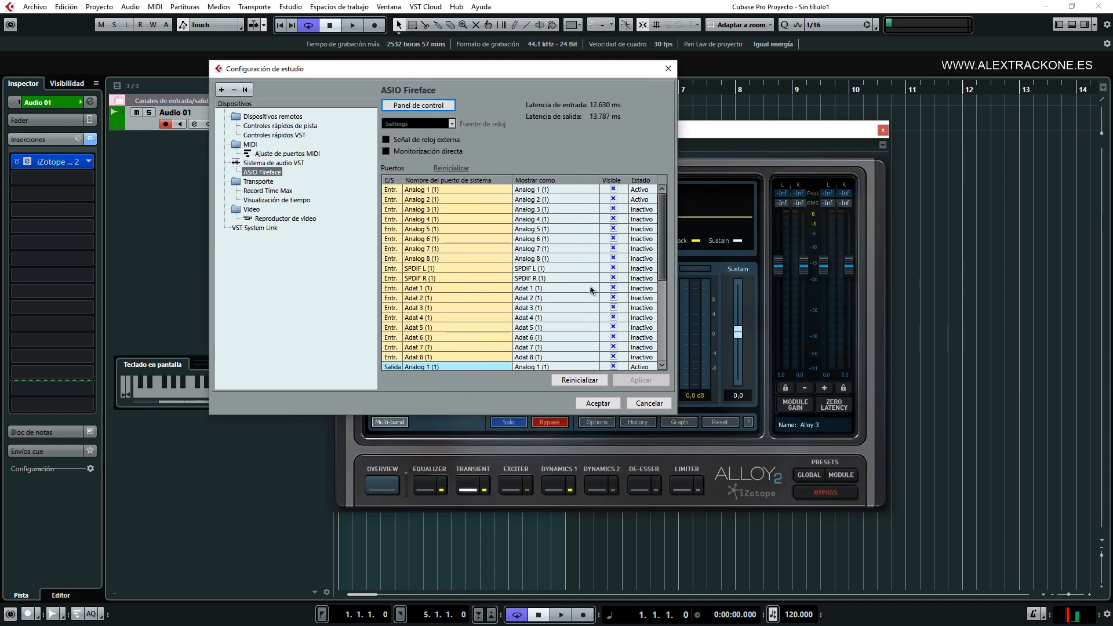
{"action": "left_click", "coordinate": [655, 405]}
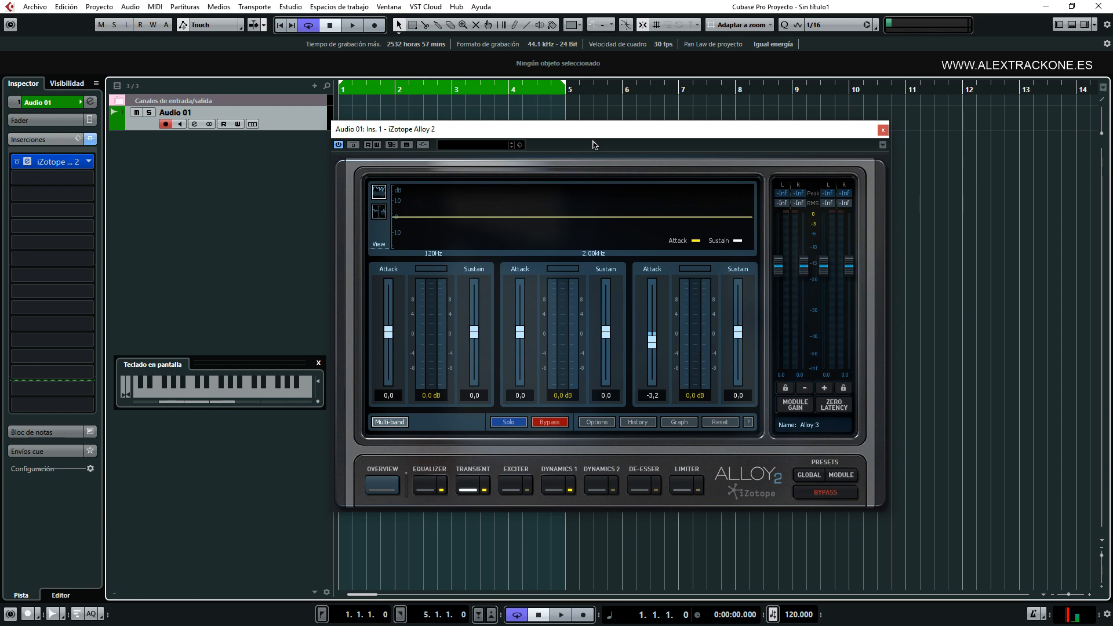
{"action": "left_click_drag", "start_coordinate": [605, 133], "coordinate": [611, 137]}
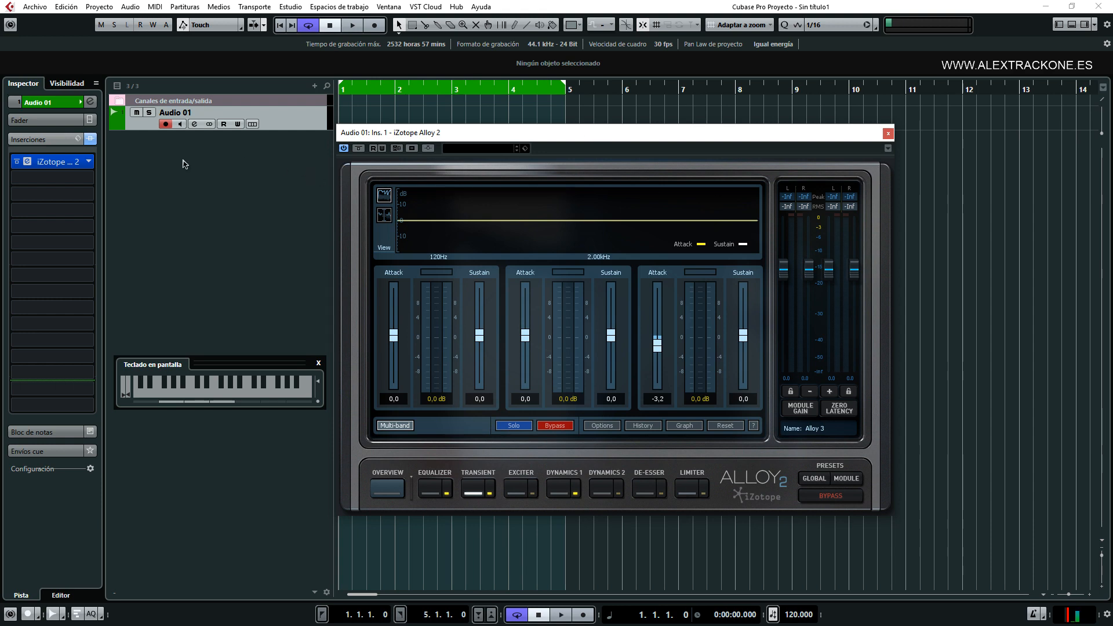
Step: Show the Audio 01 track's basic settings in the Inspector and record a short clip from bar 2 to just past bar 3
{"action": "left_click", "coordinate": [42, 103]}
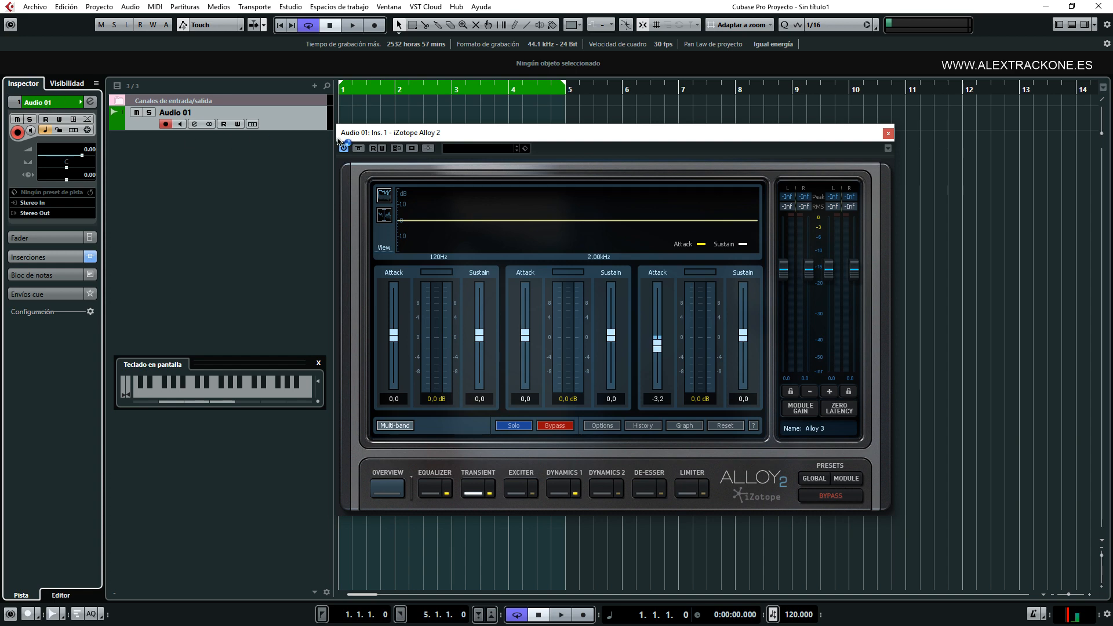
{"action": "left_click_drag", "start_coordinate": [436, 137], "coordinate": [497, 164]}
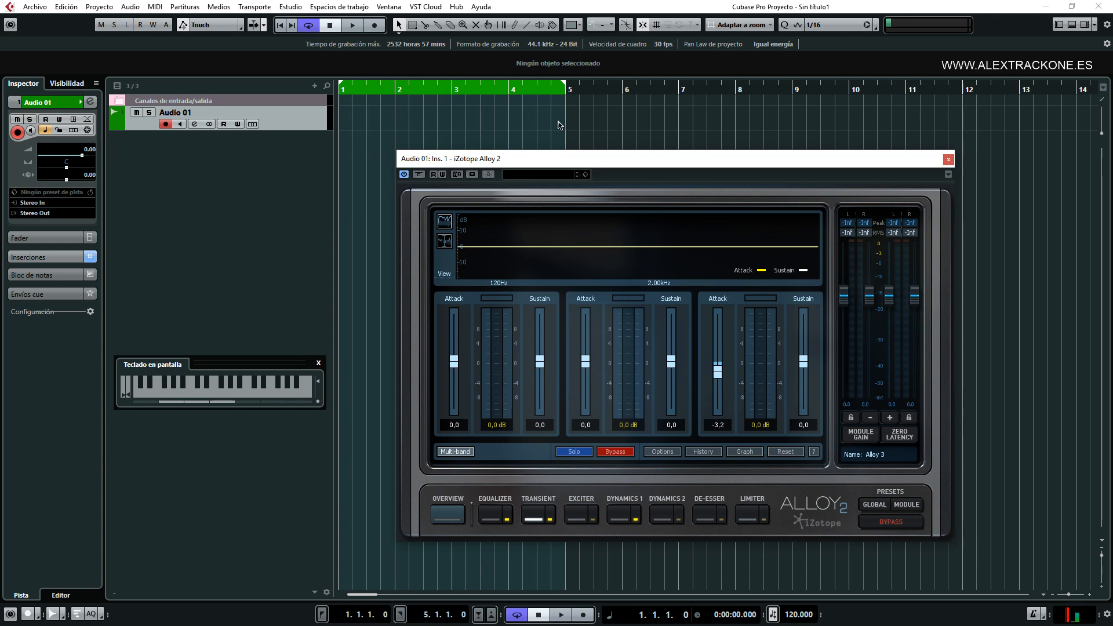
{"action": "right_click", "coordinate": [399, 114]}
{"action": "left_click", "coordinate": [349, 133]}
{"action": "left_click", "coordinate": [396, 91]}
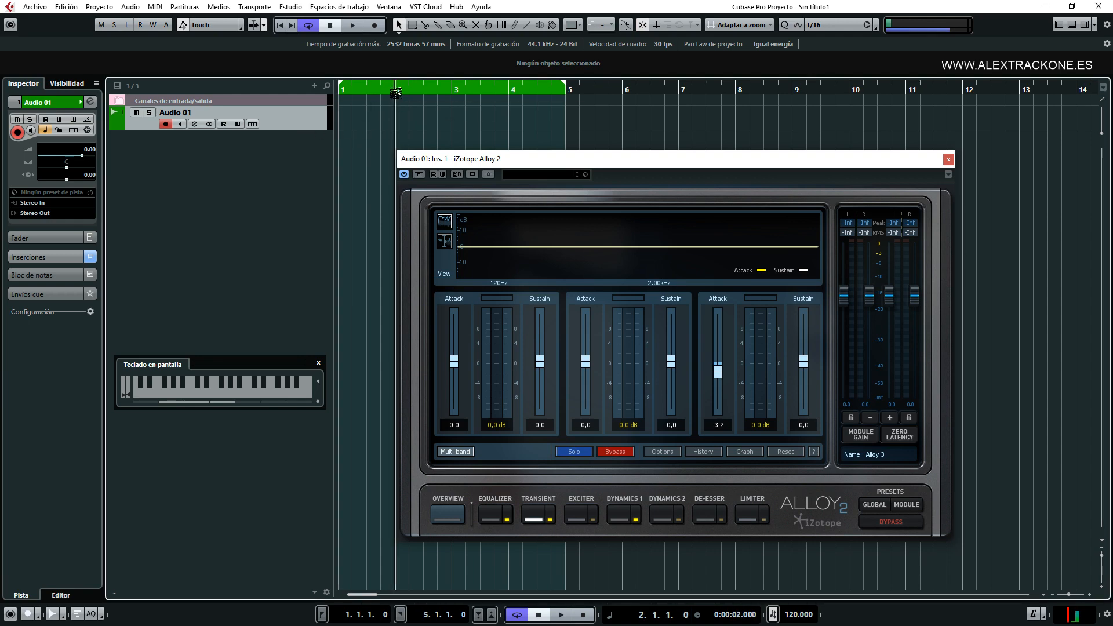
{"action": "left_click", "coordinate": [374, 26]}
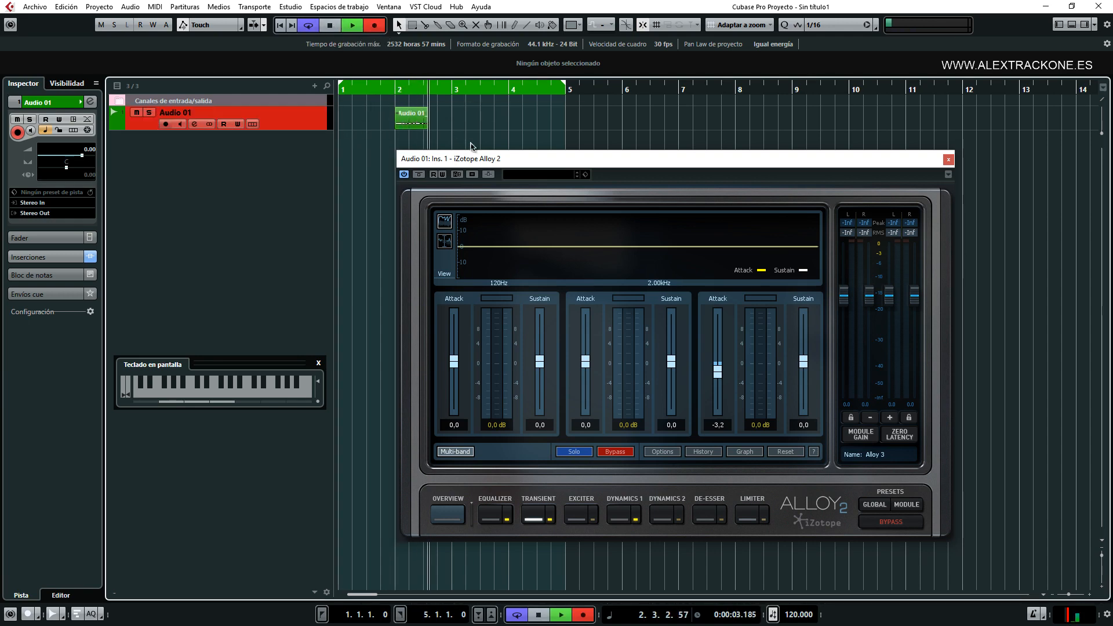
{"action": "left_click", "coordinate": [335, 25]}
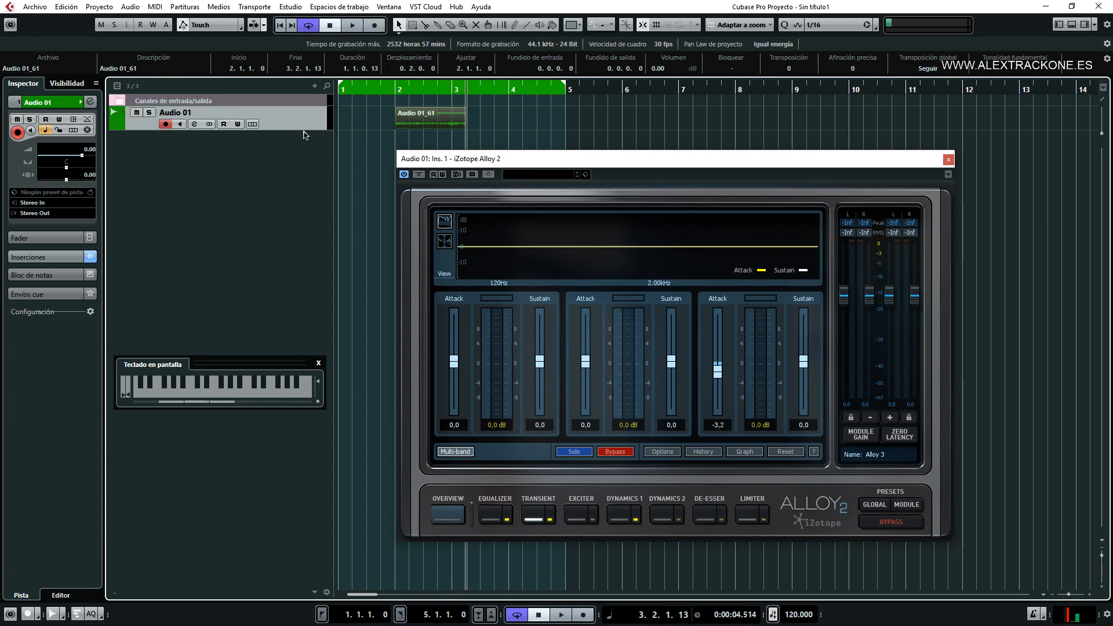
Step: Clear the plug-in window away from the recorded clip, enlarge the Audio 01 track's height and freeze its audio channel
{"action": "left_click_drag", "start_coordinate": [478, 166], "coordinate": [666, 243]}
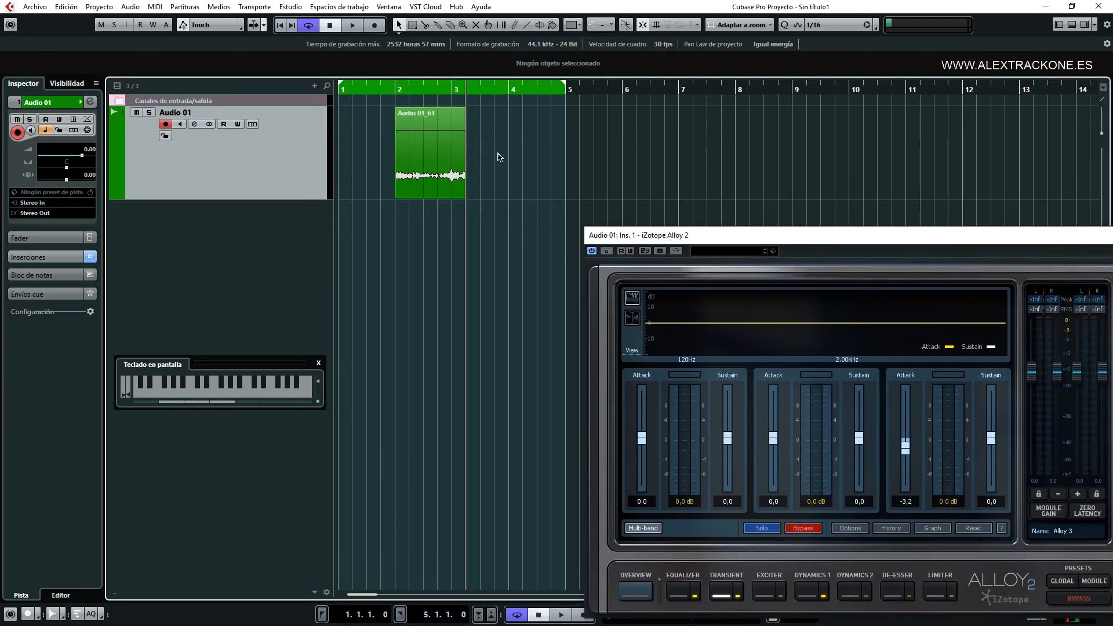
{"action": "left_click", "coordinate": [88, 130]}
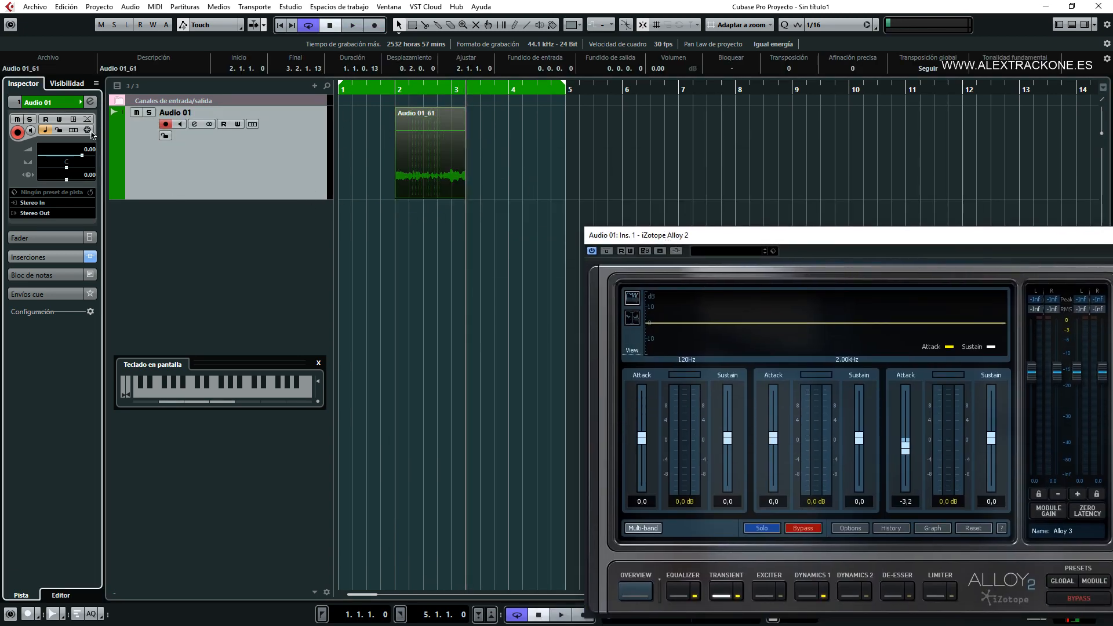
{"action": "left_click", "coordinate": [572, 334]}
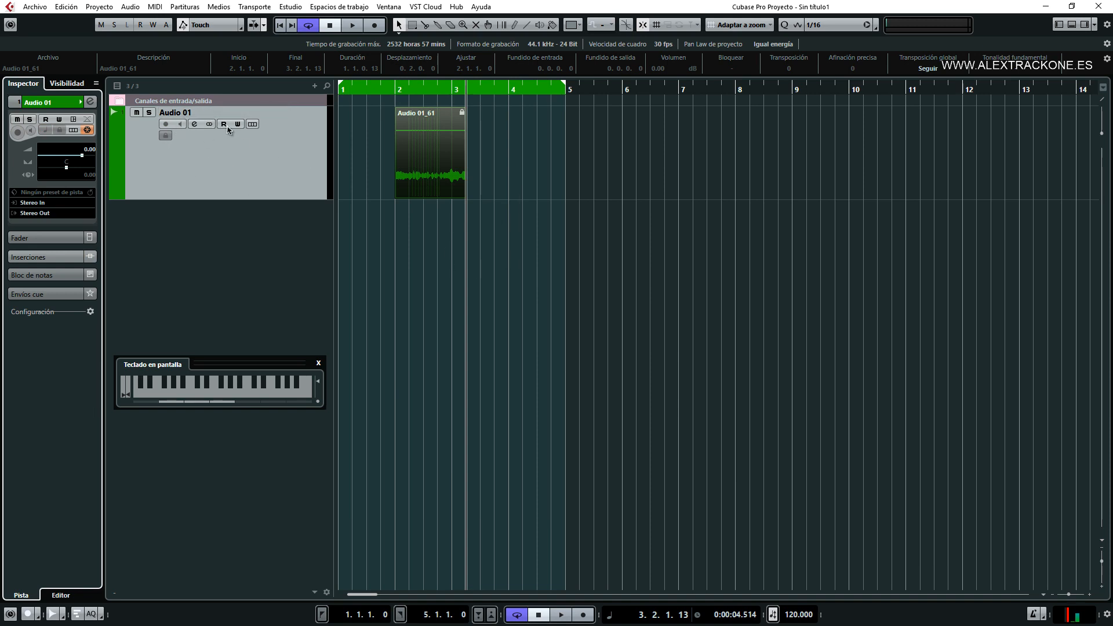
Step: Try to move the frozen clip on the Audio 01 track to earlier and later positions in the timeline
{"action": "left_click", "coordinate": [500, 260]}
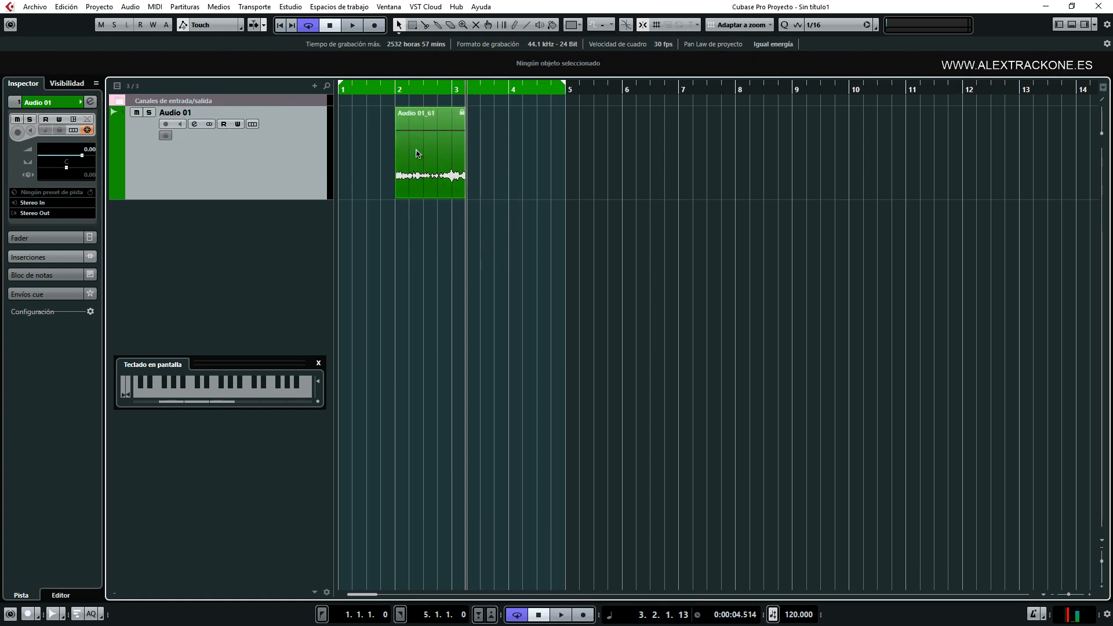
{"action": "left_click_drag", "start_coordinate": [427, 164], "coordinate": [560, 171]}
{"action": "left_click_drag", "start_coordinate": [394, 158], "coordinate": [339, 152]}
{"action": "left_click_drag", "start_coordinate": [446, 149], "coordinate": [838, 145]}
{"action": "left_click_drag", "start_coordinate": [457, 149], "coordinate": [828, 144]}
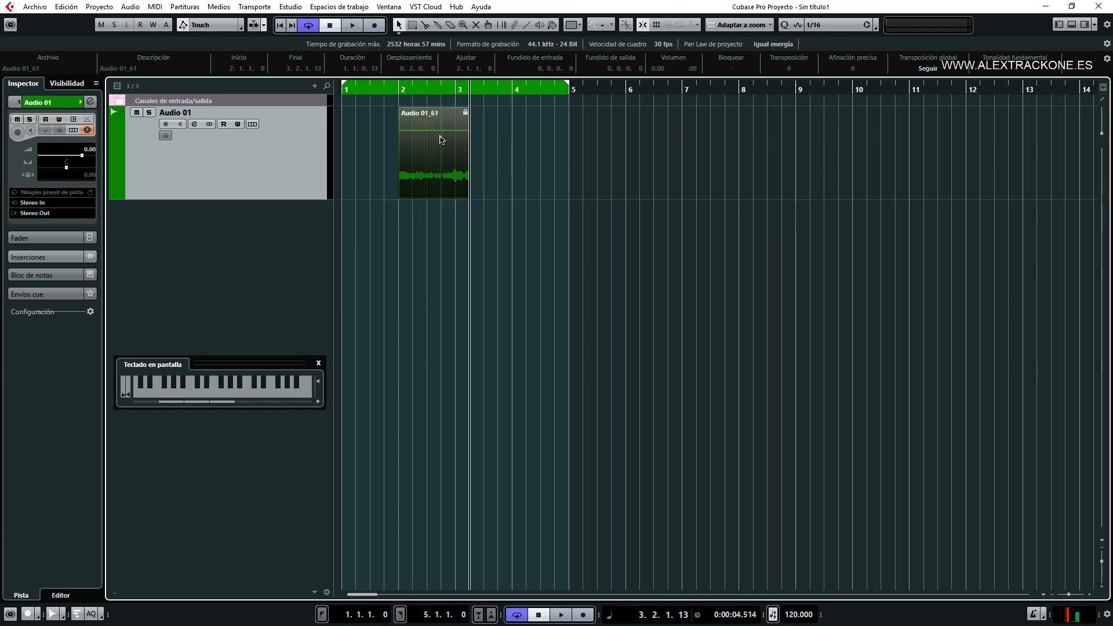